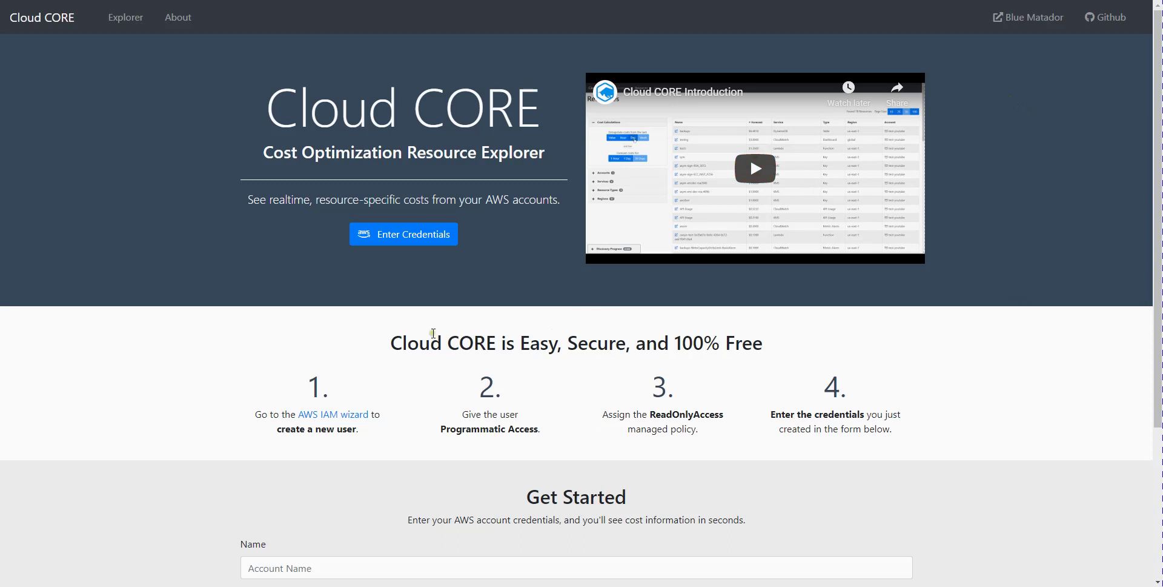
# Review the four setup instructions for creating an AWS user, then bring the credentials form into view
pyautogui.doubleClick(259, 414)
pyautogui.moveTo(289, 419); pyautogui.dragTo(552, 435)
pyautogui.click(371, 428)
pyautogui.click(550, 432)
pyautogui.doubleClick(667, 414)
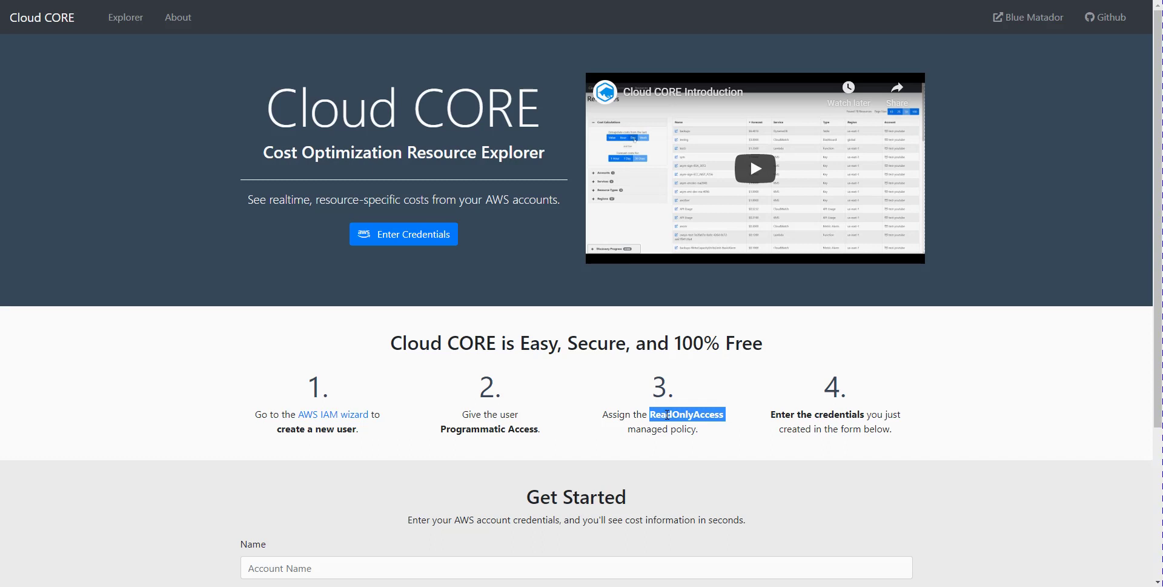
pyautogui.moveTo(776, 414); pyautogui.dragTo(877, 429)
pyautogui.click(877, 429)
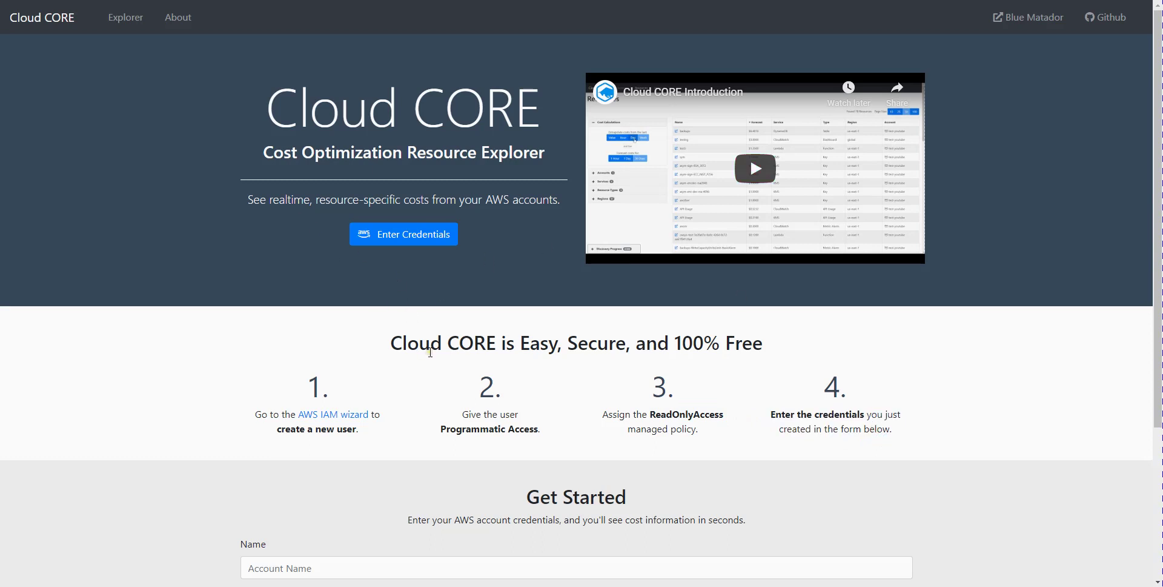
pyautogui.scroll(-2, 430, 352)
pyautogui.scroll(-2, 430, 352)
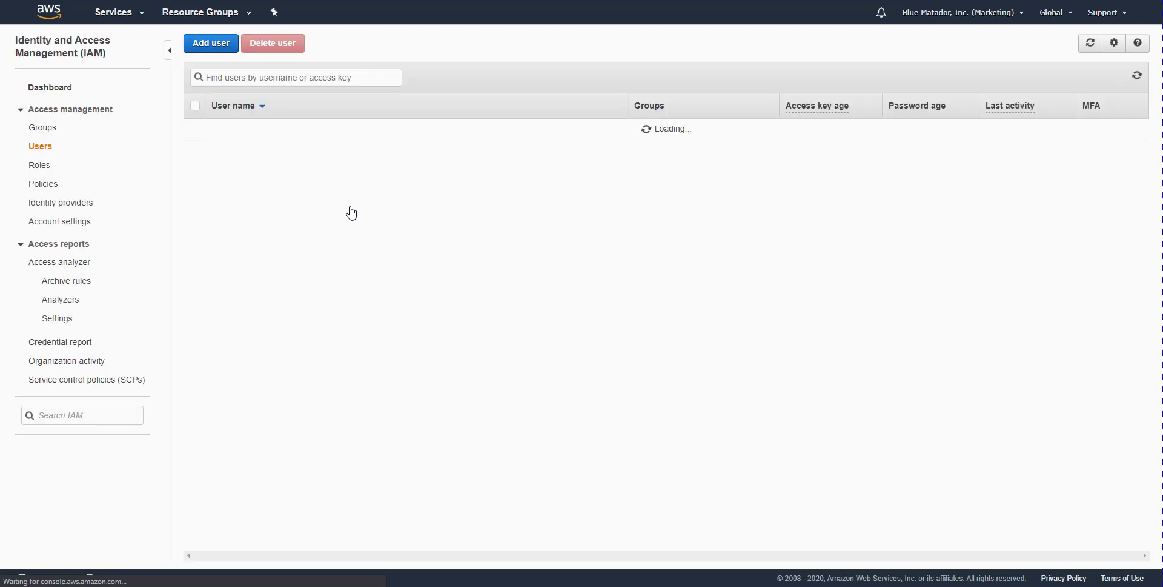
# In the AWS IAM console, start a new user named core with Programmatic access and continue to its permissions
pyautogui.click(224, 42)
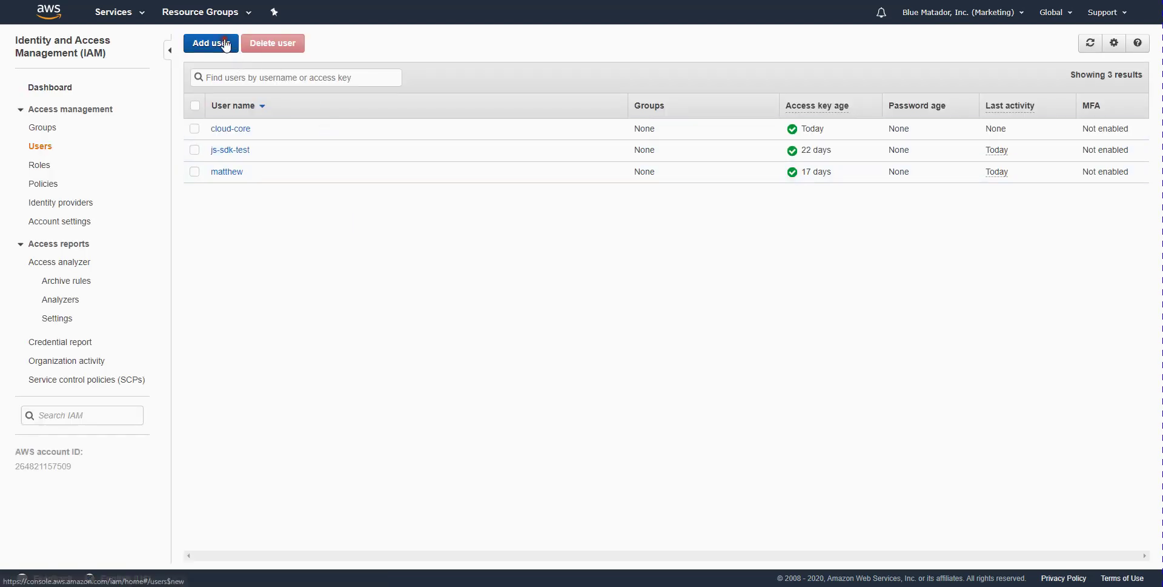
pyautogui.click(532, 130)
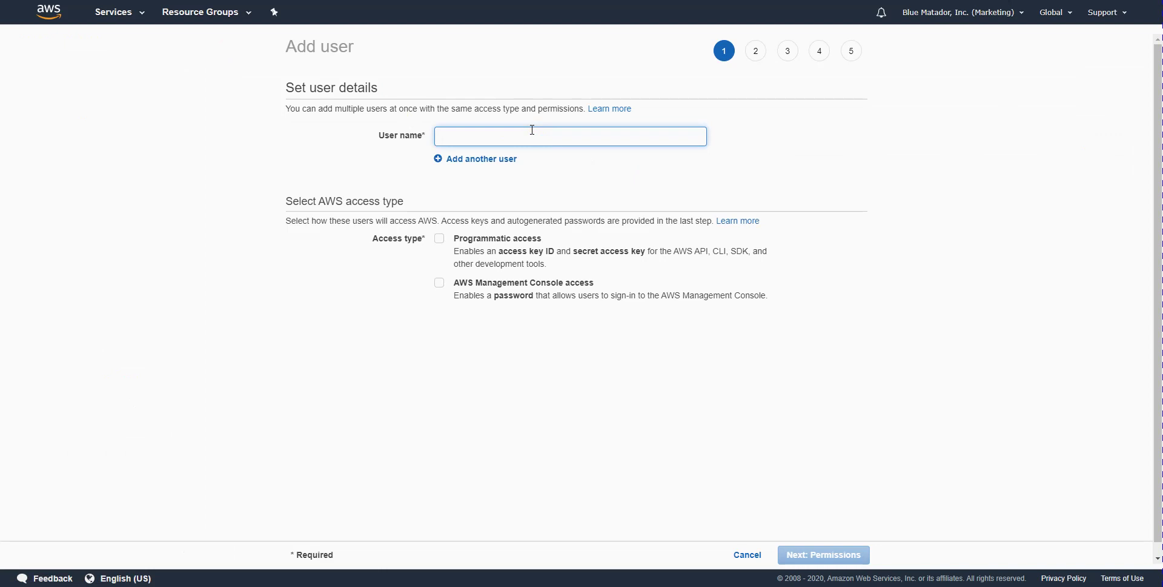
pyautogui.write('core')
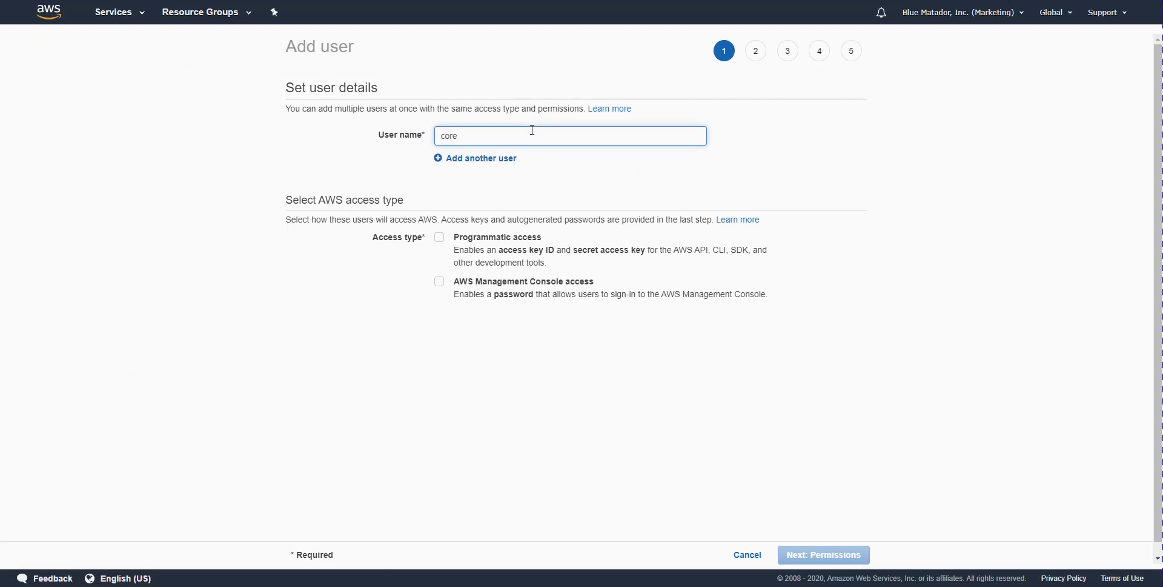
pyautogui.click(500, 237)
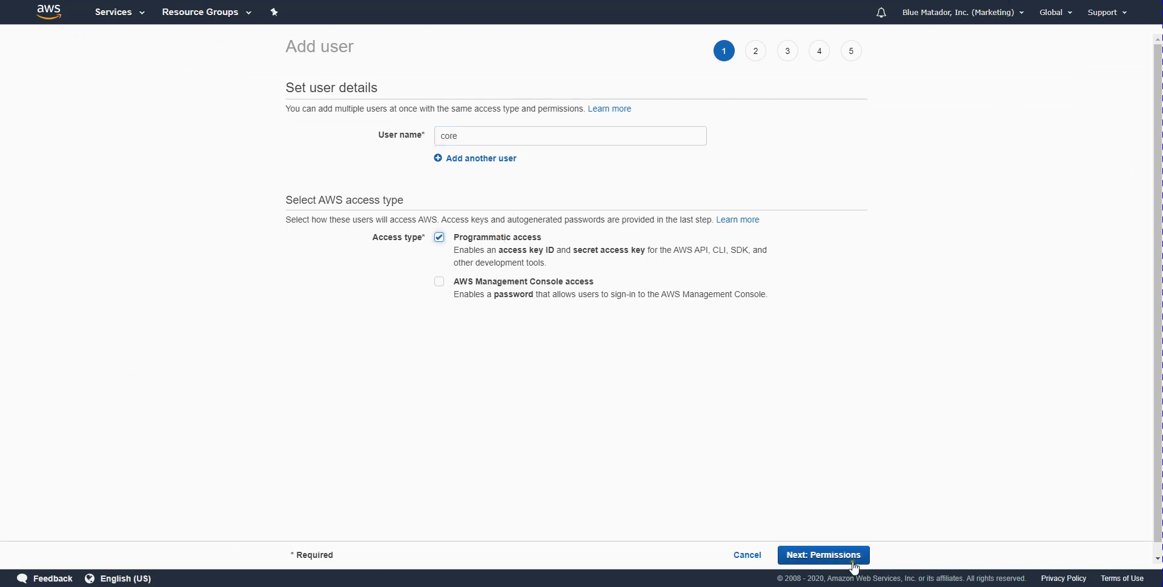
pyautogui.click(834, 557)
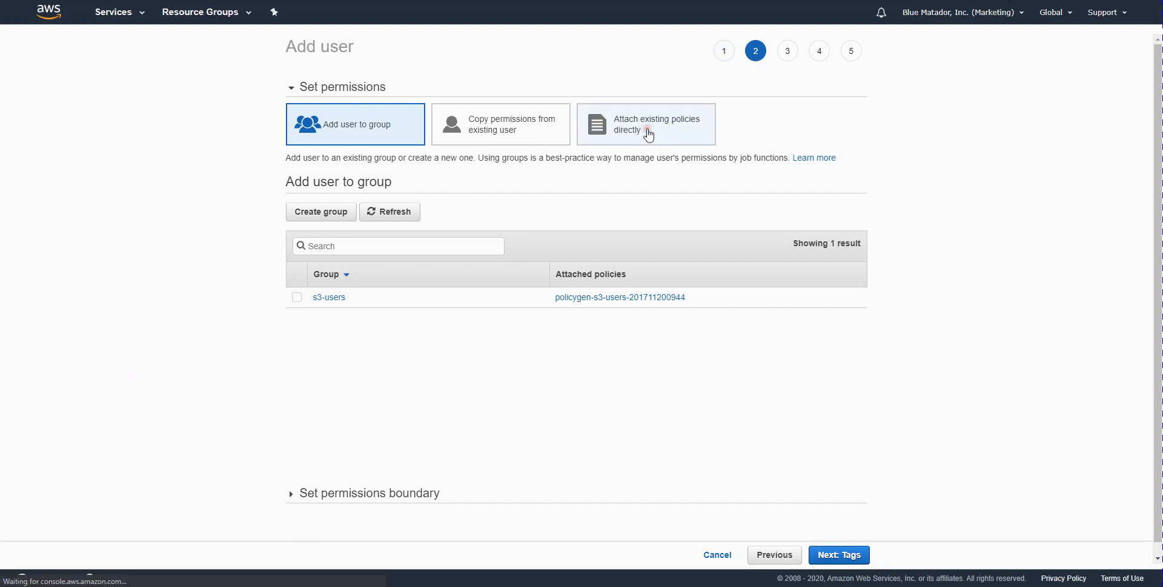
# Choose to attach existing policies directly, filter them by "readonlyacces" and select the ReadOnlyAccess policy for the user
pyautogui.click(649, 134)
pyautogui.click(412, 197)
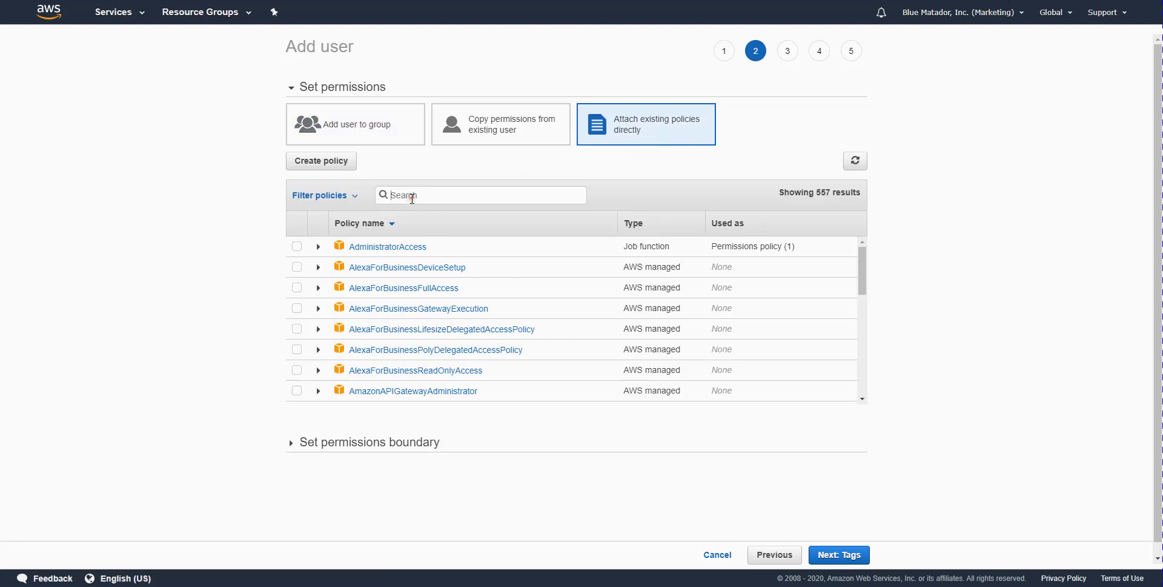
pyautogui.write('readonlyacess')
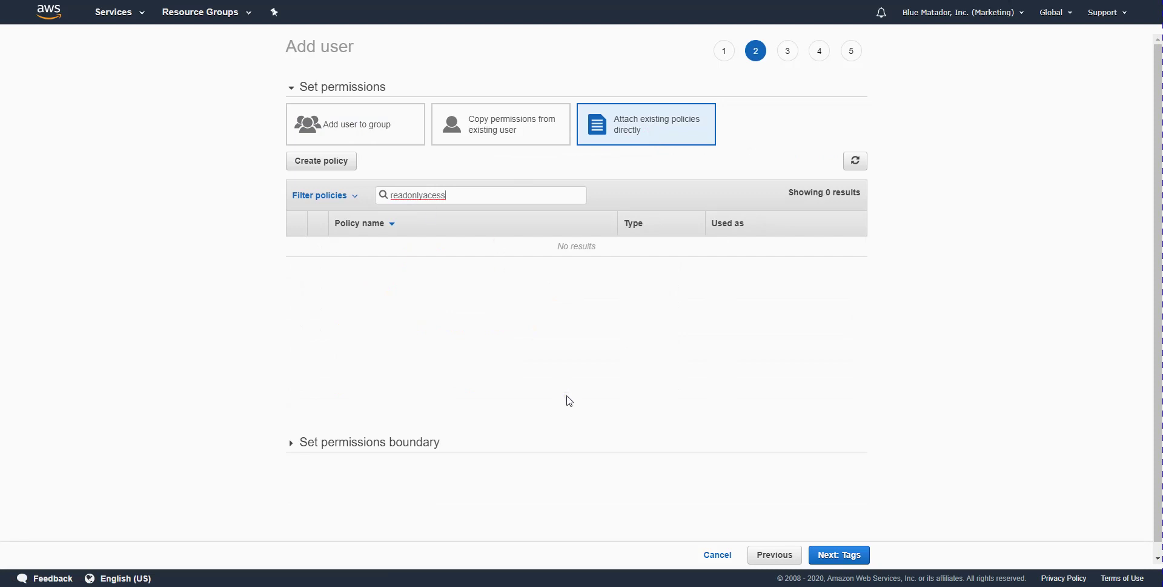
pyautogui.hotkey('ctrl', 'a')
pyautogui.press('BackSpace')
pyautogui.write('readonlyacces')
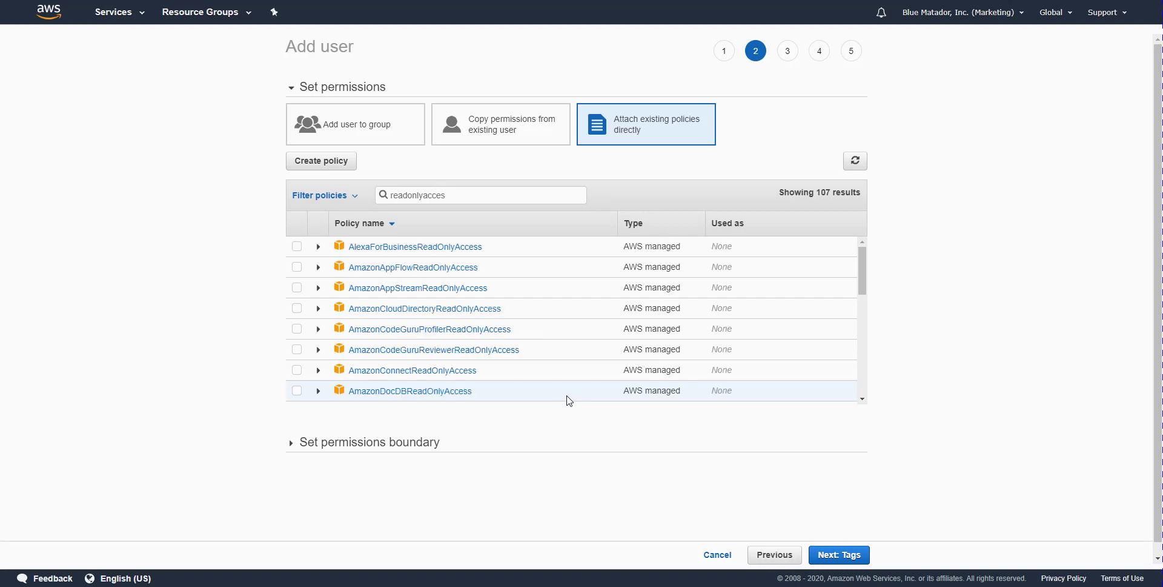
pyautogui.scroll(-10, 634, 332)
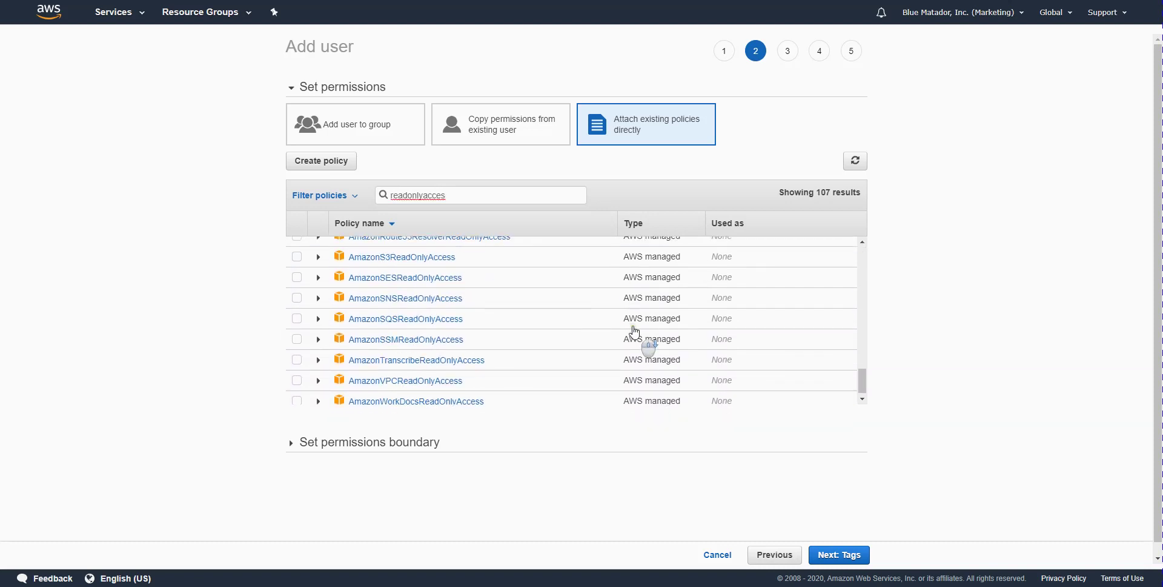
pyautogui.scroll(-10, 634, 332)
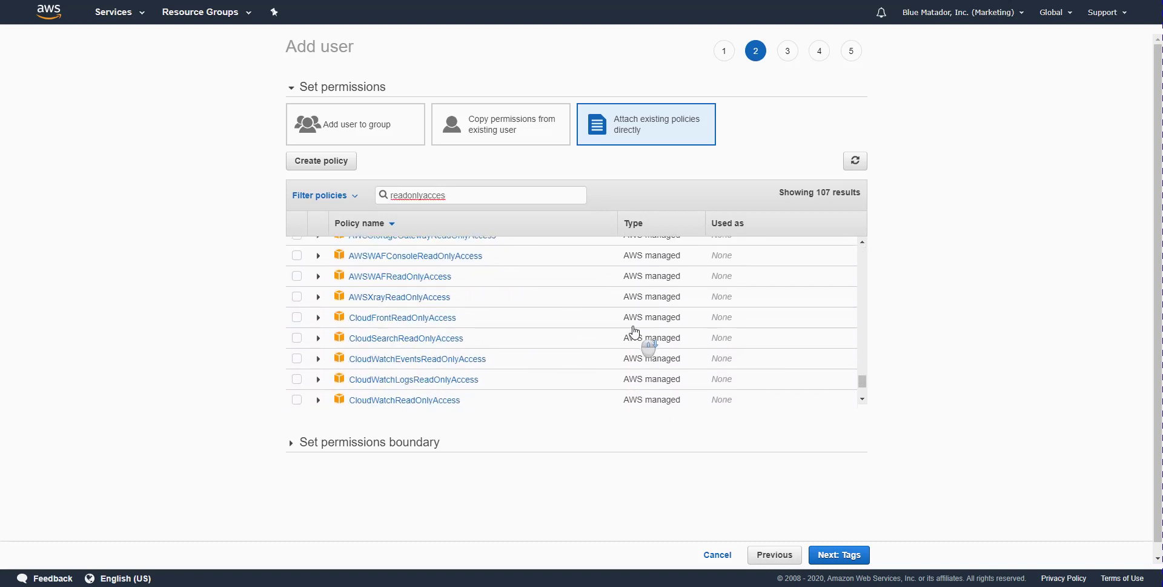
pyautogui.scroll(-5, 634, 332)
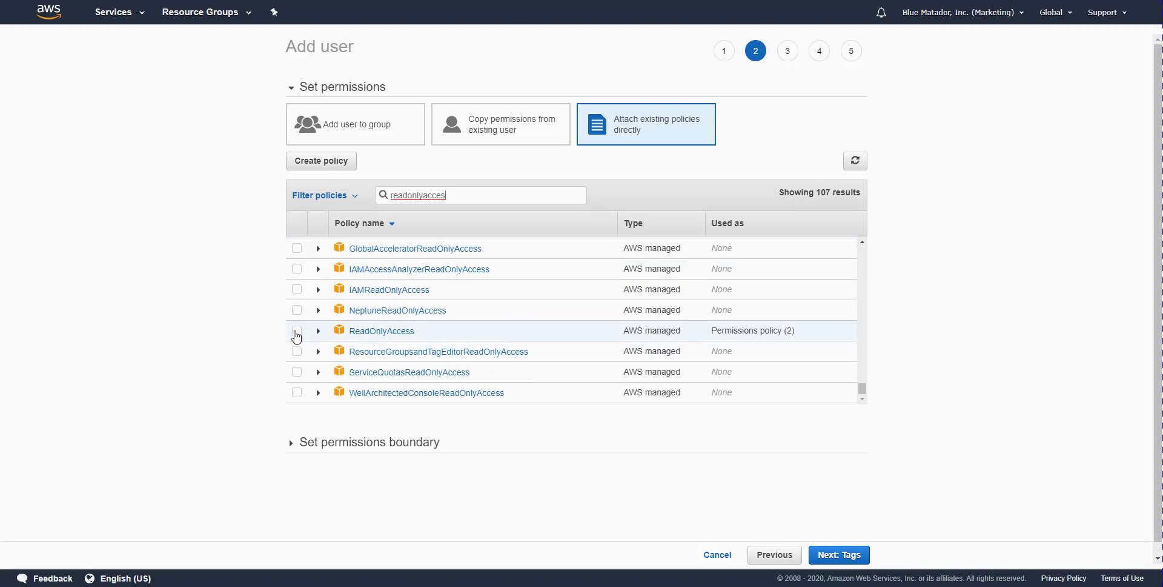
pyautogui.click(297, 332)
# Leave the user's tags empty, proceed through the review and create the user
pyautogui.click(840, 556)
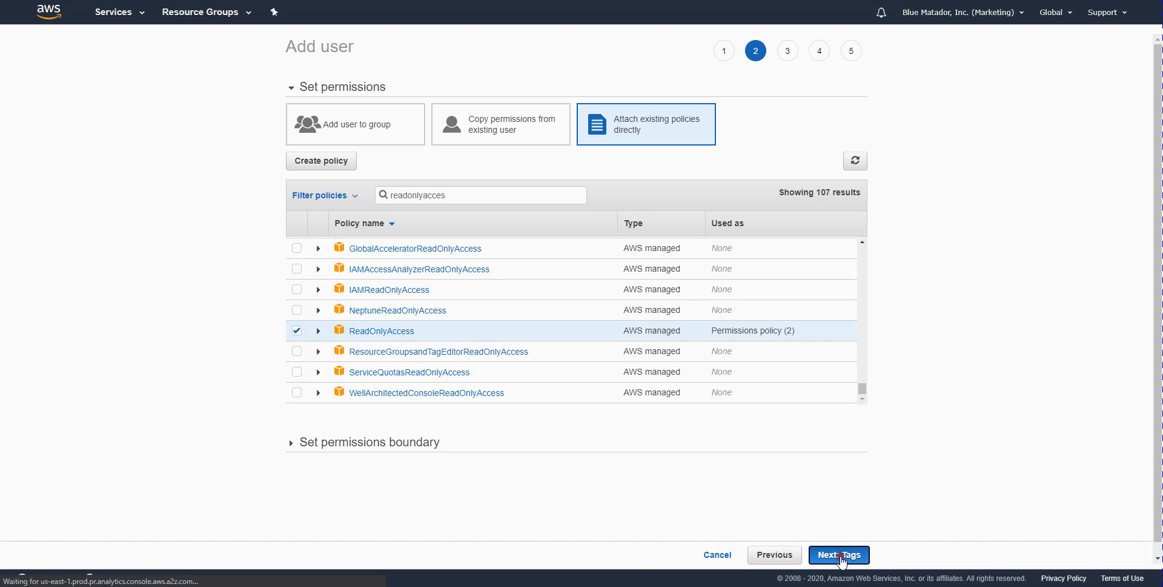
pyautogui.click(842, 562)
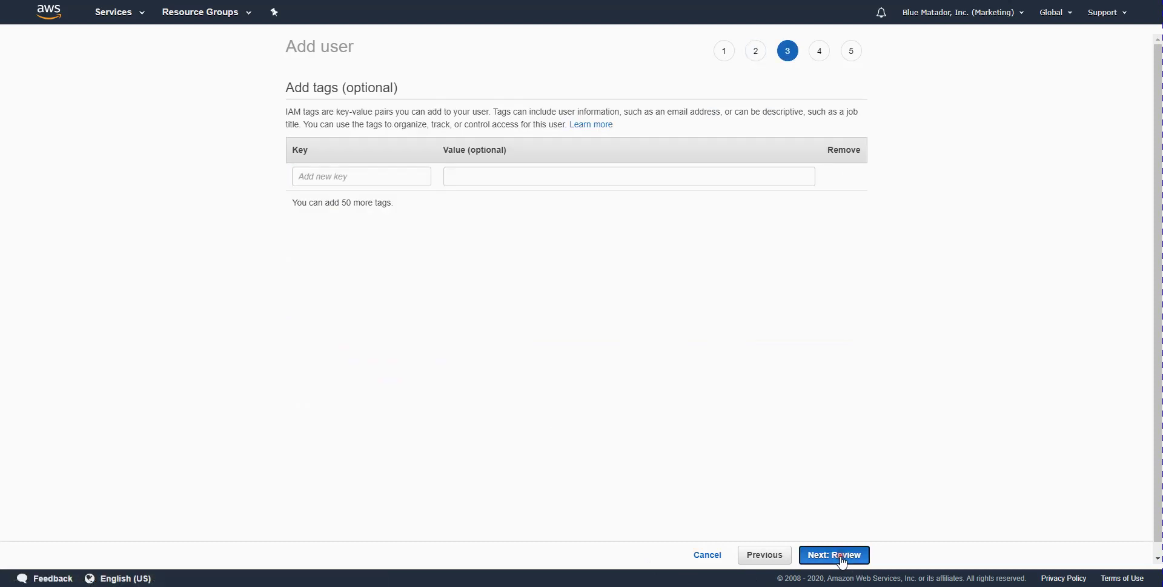
pyautogui.click(842, 560)
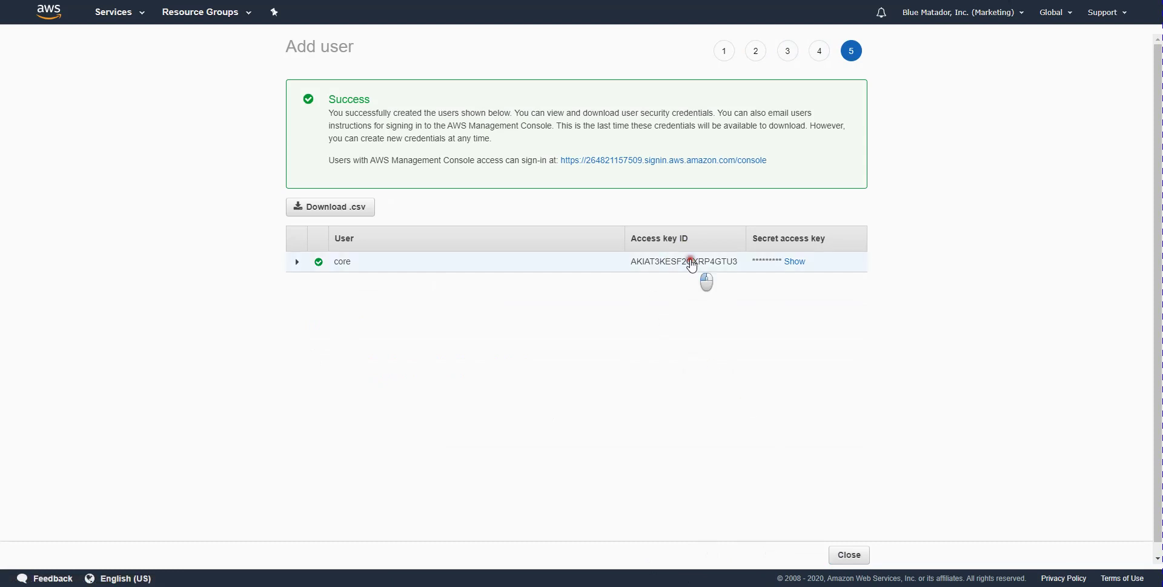
# Copy the new user's access key ID and paste it into the Access ID field of the Cloud CORE form
pyautogui.doubleClick(690, 260)
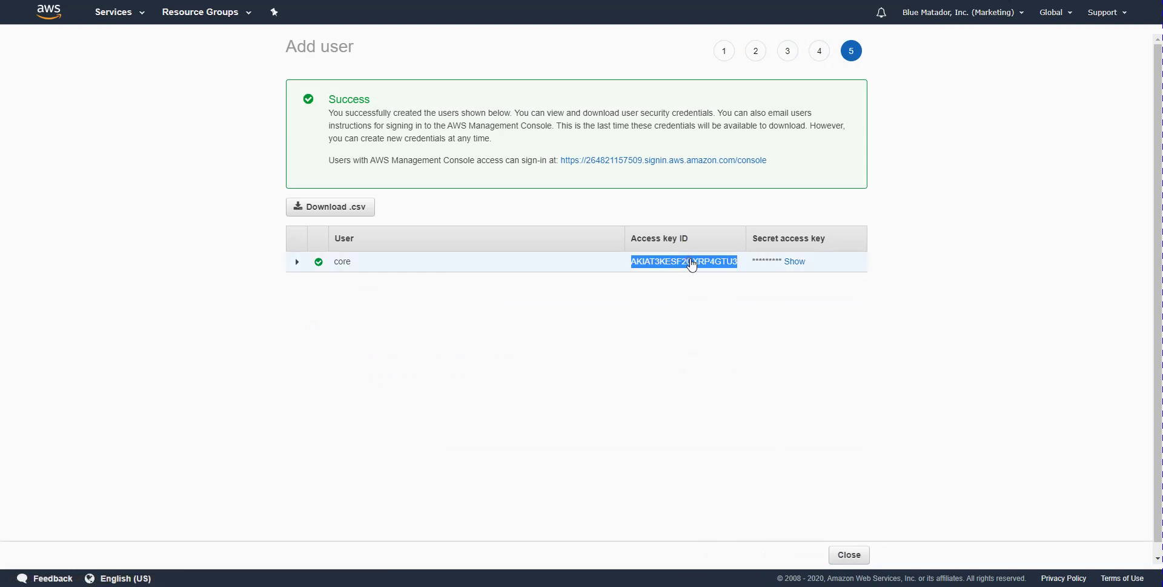
pyautogui.hotkey('ctrl', 'c')
pyautogui.hotkey('ctrl', 'Tab')
pyautogui.click(258, 409)
pyautogui.hotkey('ctrl', 'v')
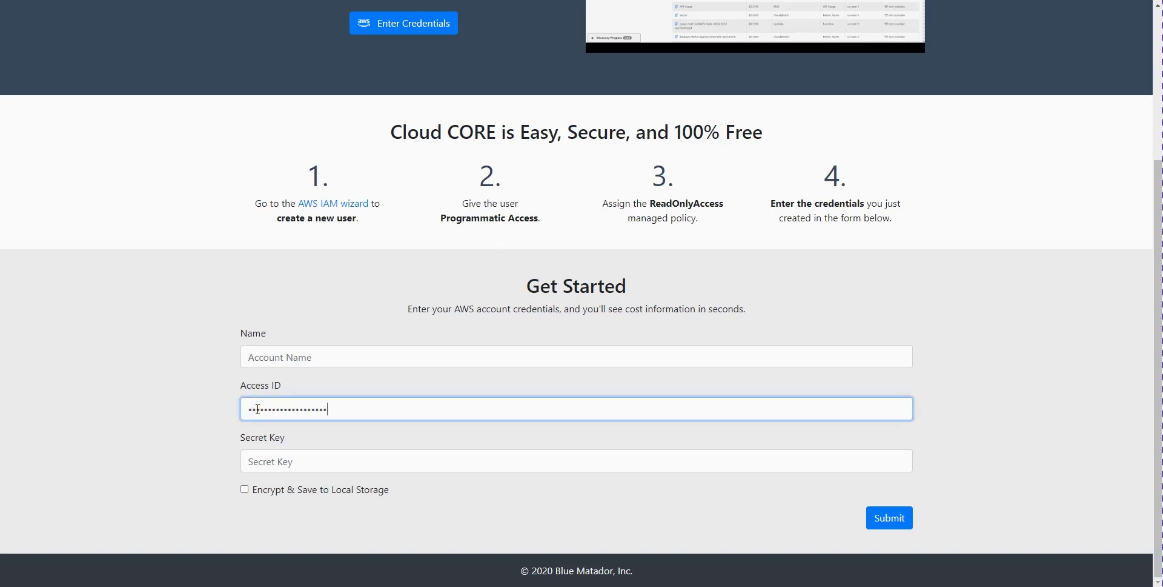
# Reveal the user's secret access key in the AWS console and copy it into Cloud CORE's Secret Key field
pyautogui.hotkey('ctrl', 'shift', 'Tab')
pyautogui.click(797, 267)
pyautogui.doubleClick(799, 271)
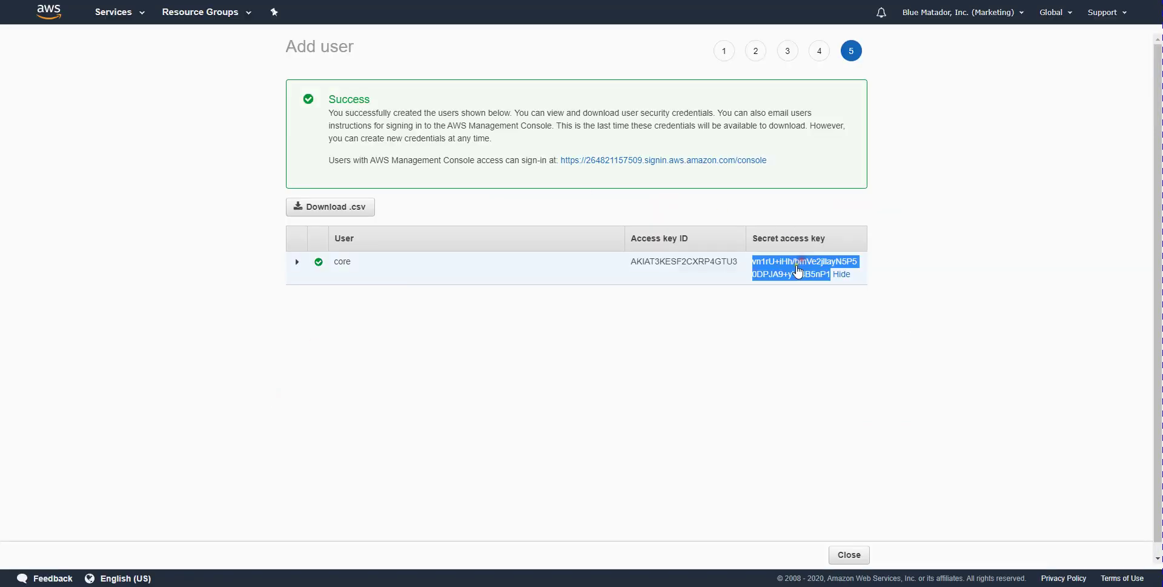
pyautogui.hotkey('ctrl', 'c')
pyautogui.hotkey('ctrl', 'Tab')
pyautogui.click(270, 470)
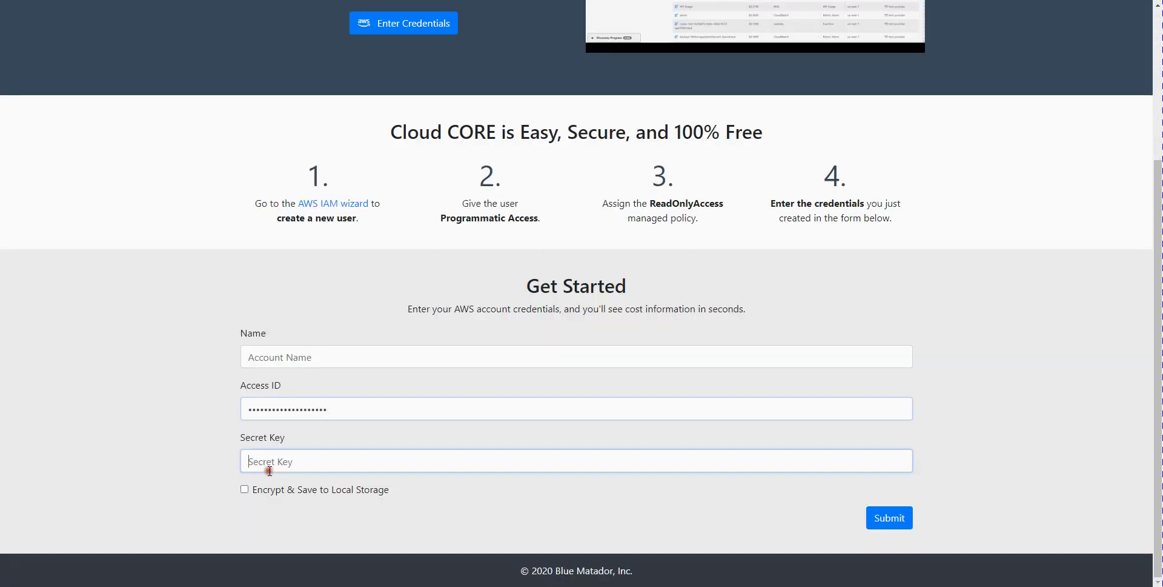
pyautogui.hotkey('ctrl', 'v')
# Name the account cloud-core and enable Encrypt & Save to Local Storage
pyautogui.click(281, 357)
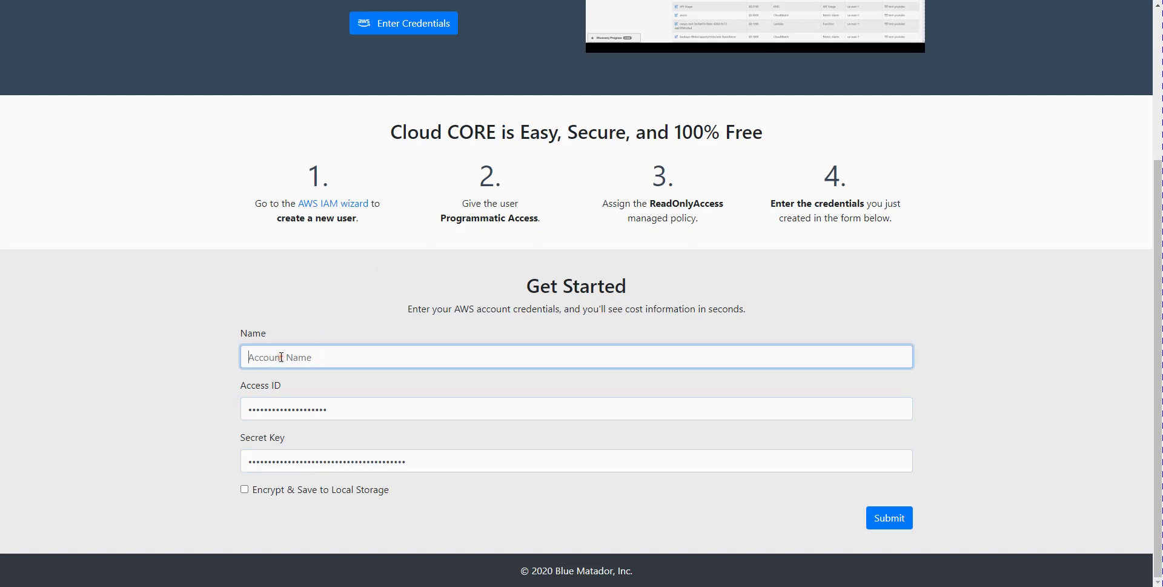
pyautogui.write('cloud-core')
pyautogui.click(275, 493)
pyautogui.scroll(-2, 203, 454)
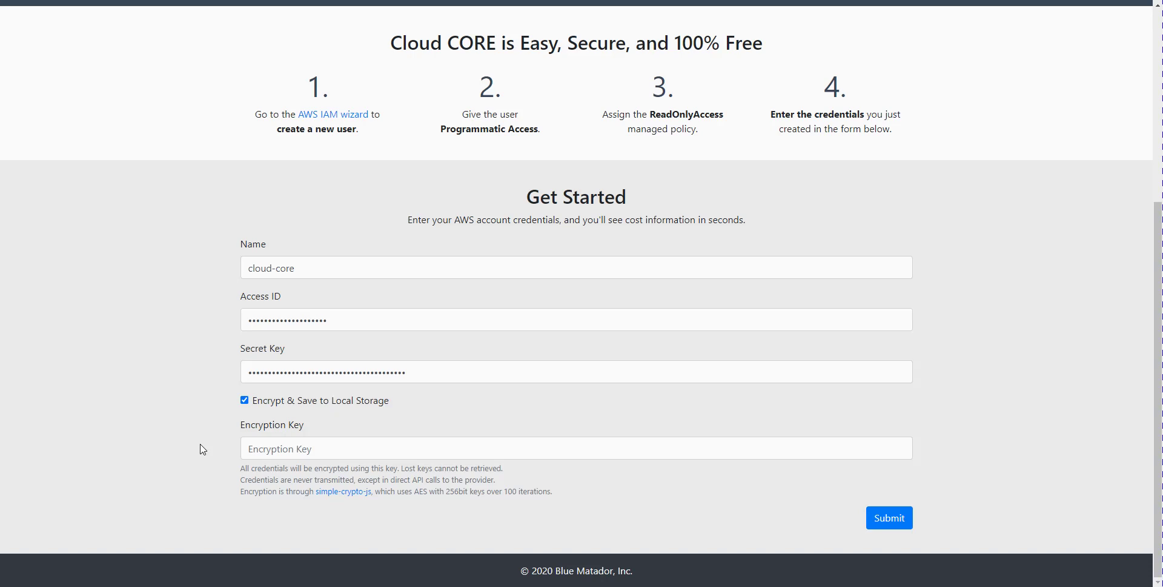
# Enter the encryption key for the stored credentials and submit the account form
pyautogui.click(267, 450)
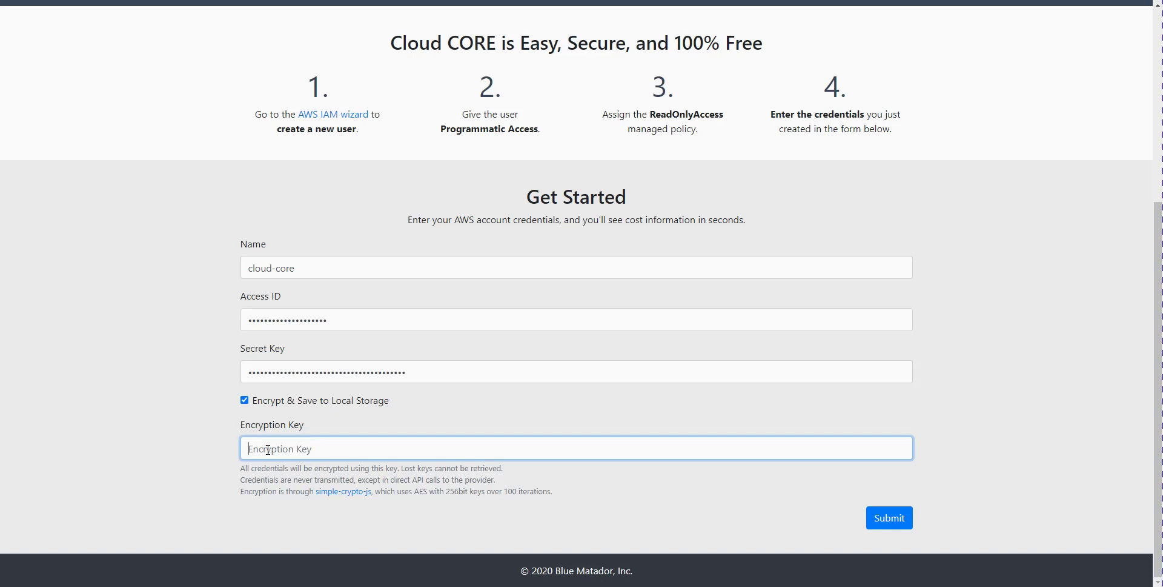
pyautogui.write('•••••••')
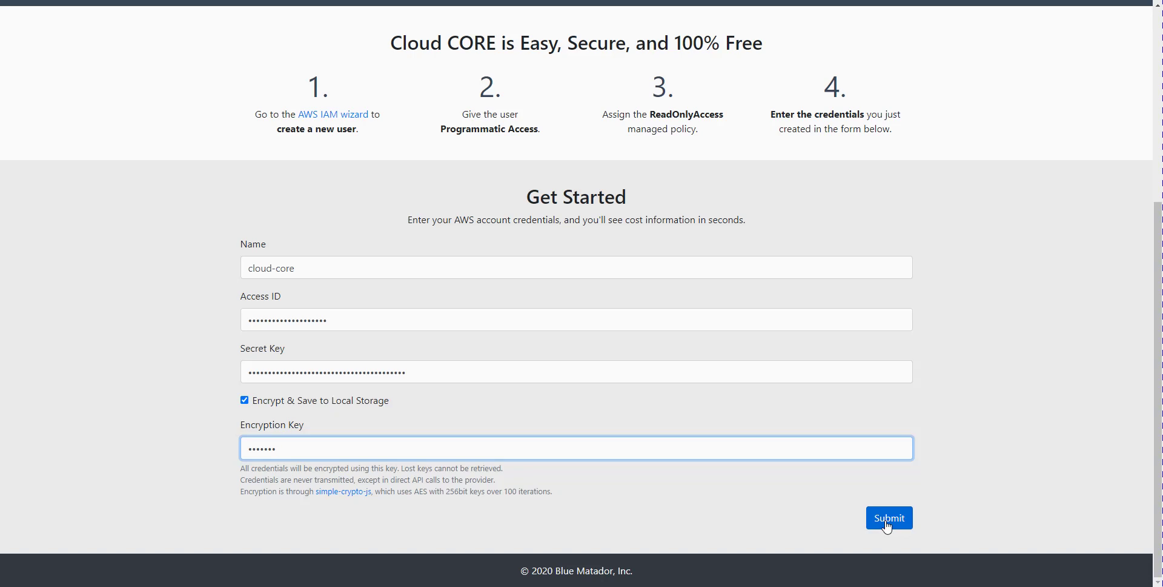
pyautogui.click(889, 518)
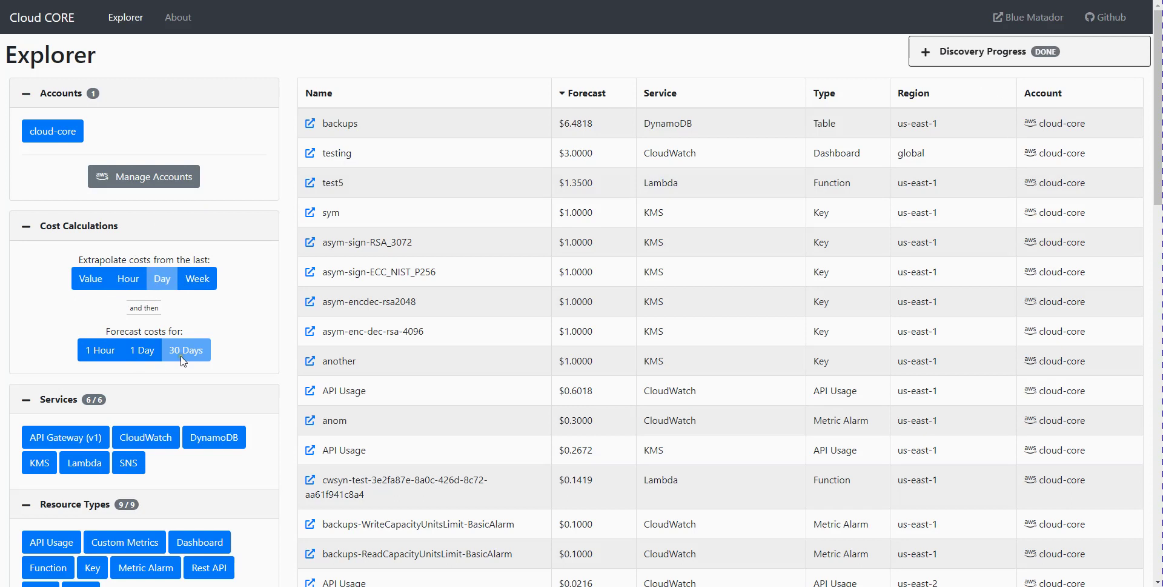
# Compare the 1 Day cost forecast with the 30 Days forecast and look through the list of resources and filters
pyautogui.click(139, 357)
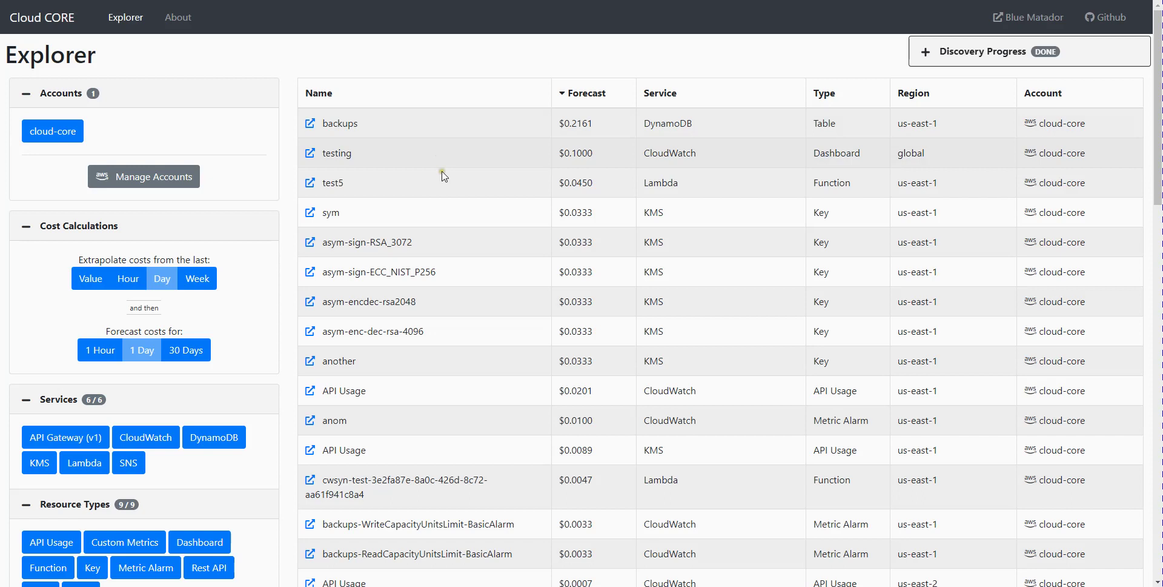
pyautogui.click(175, 354)
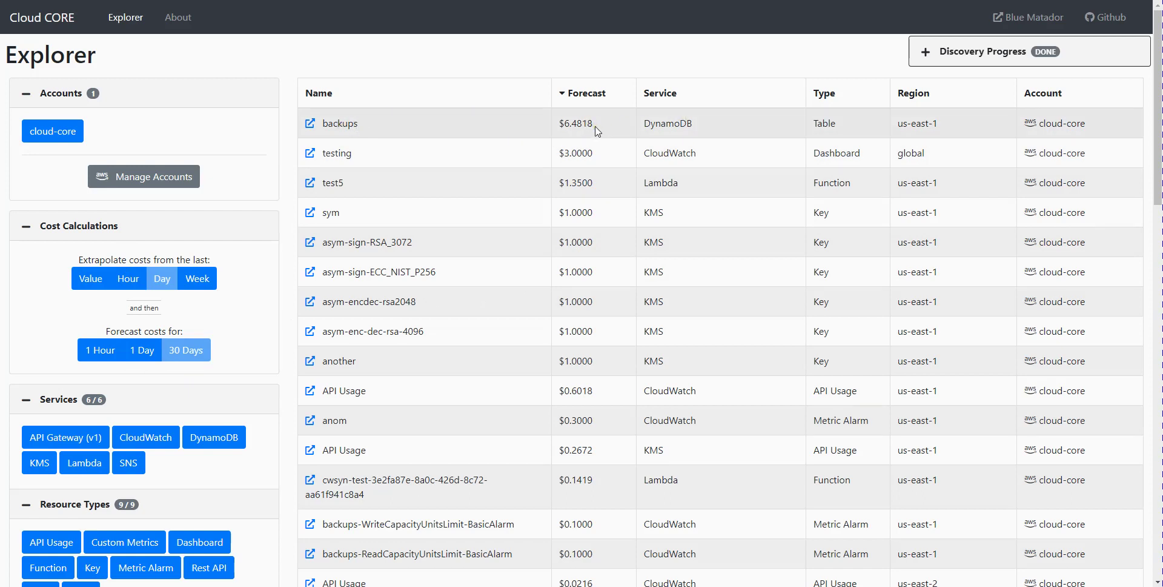
pyautogui.scroll(-5, 515, 350)
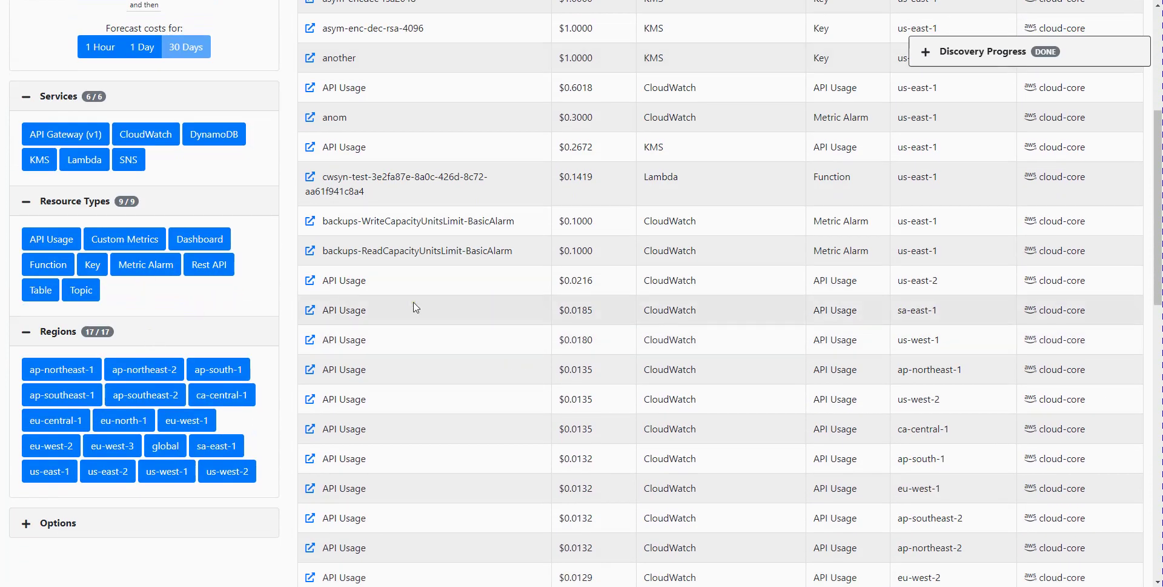
pyautogui.scroll(5, 416, 307)
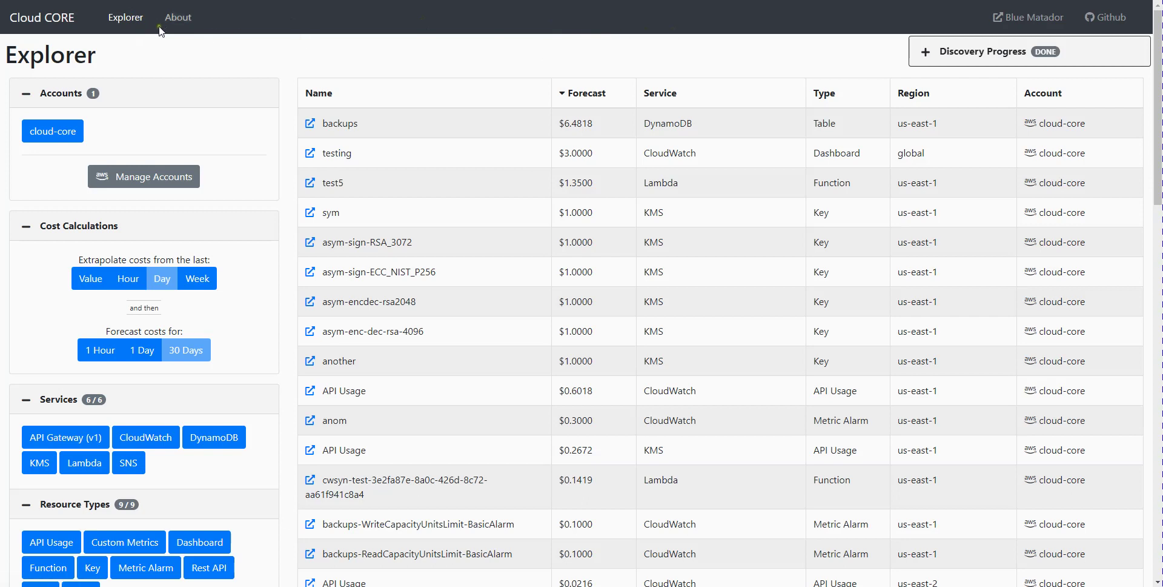
# Open the About page to read about Cloud CORE's security and supported AWS services
pyautogui.click(178, 21)
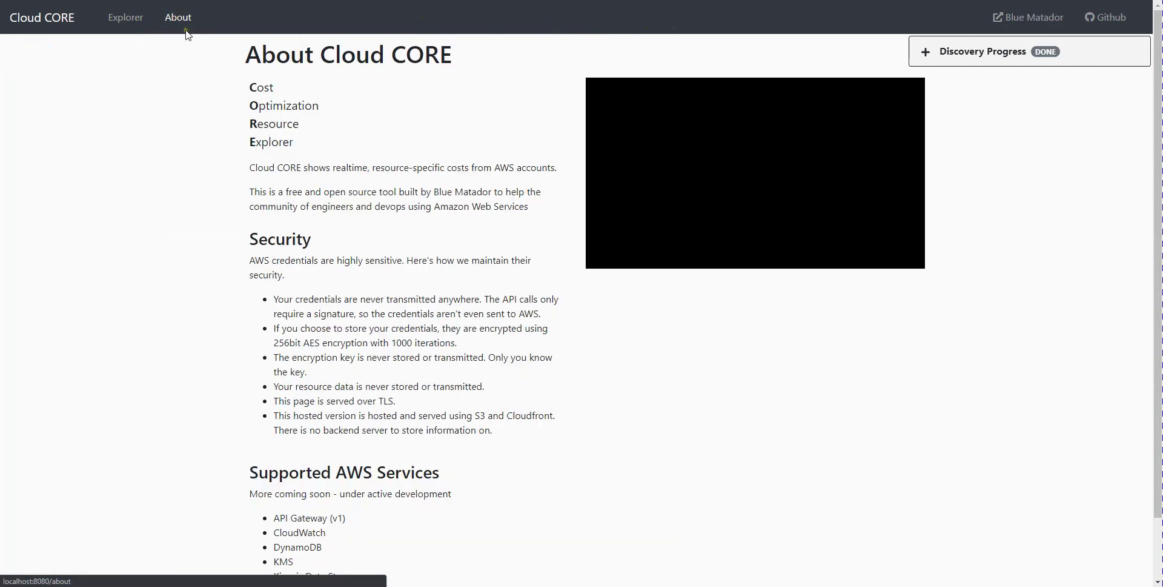